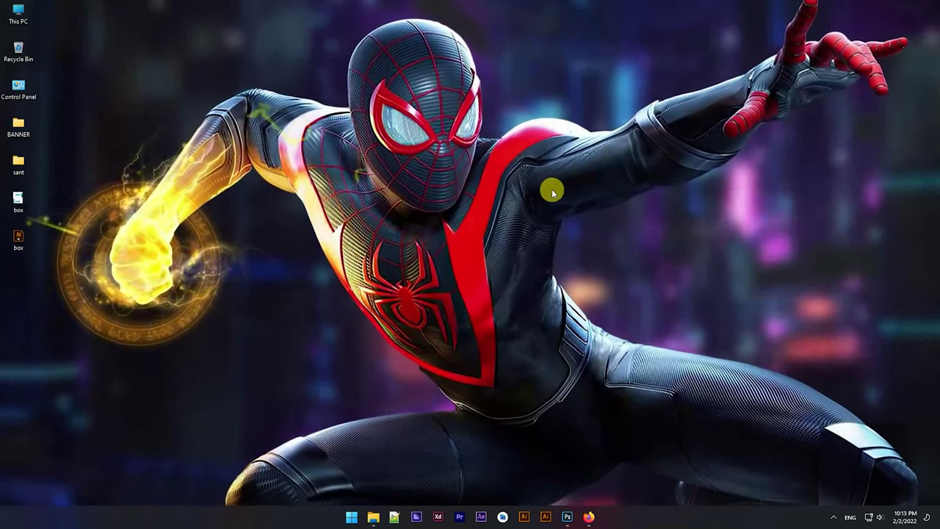
Refresh the Windows desktop and launch Photoshop from the taskbar
click(574, 232)
right_click(574, 233)
click(599, 271)
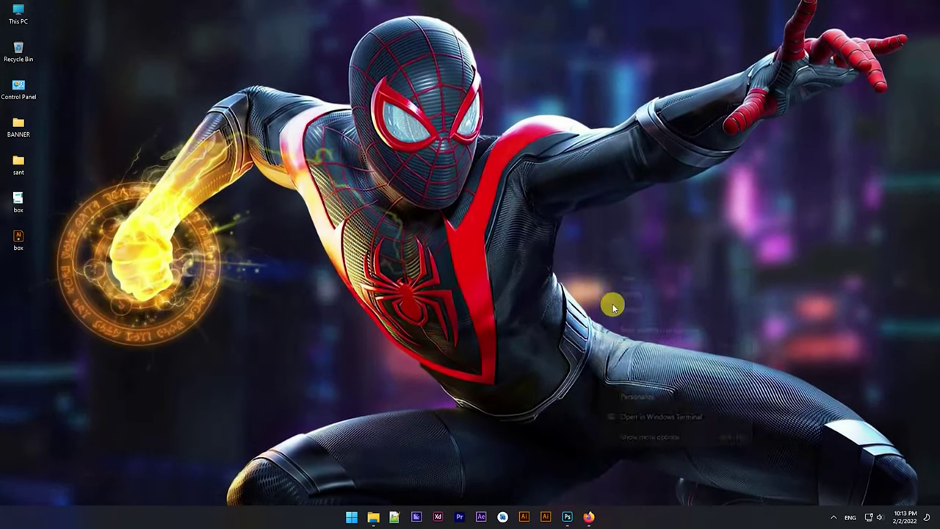
click(566, 516)
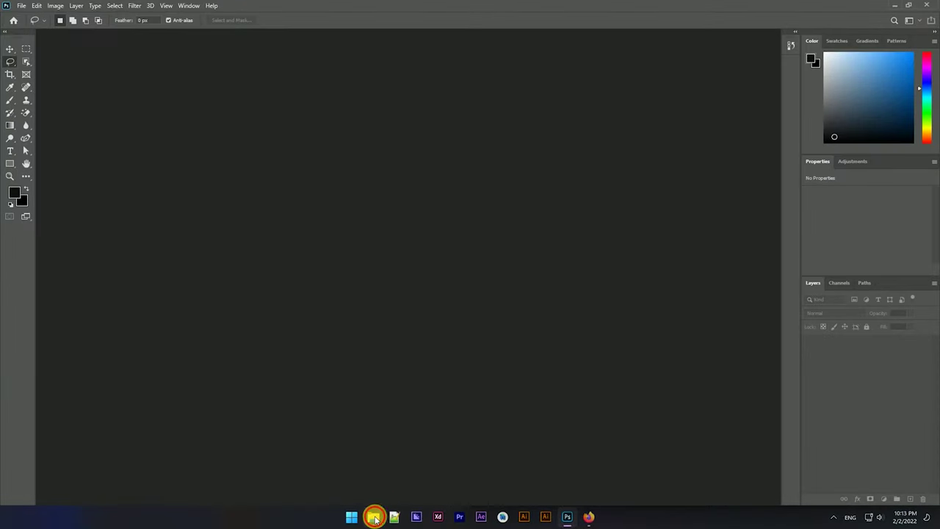
Open the park photo 1.jpg by dragging it from File Explorer into Photoshop
click(374, 517)
drag(580, 89, 360, 148)
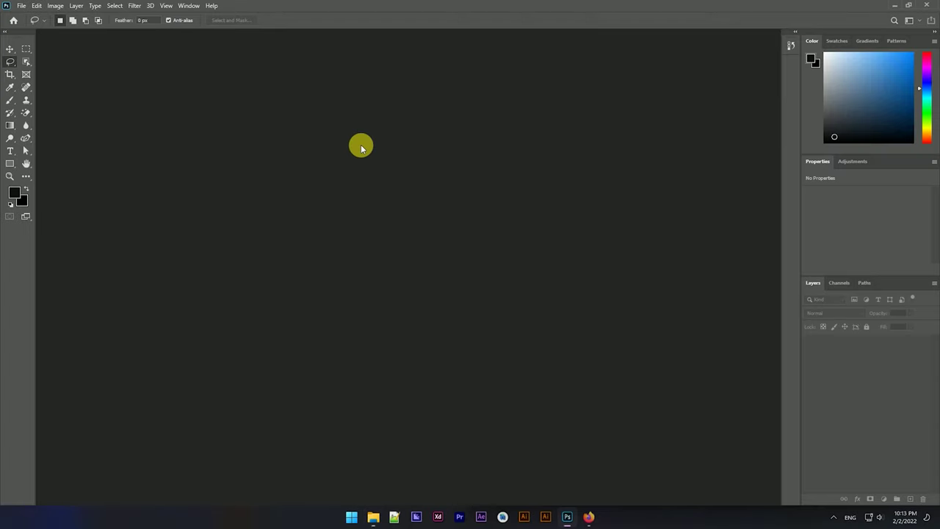
scroll(595, 198, up, 2)
scroll(602, 183, up, 2)
scroll(566, 151, down, 3)
scroll(559, 145, down, 2)
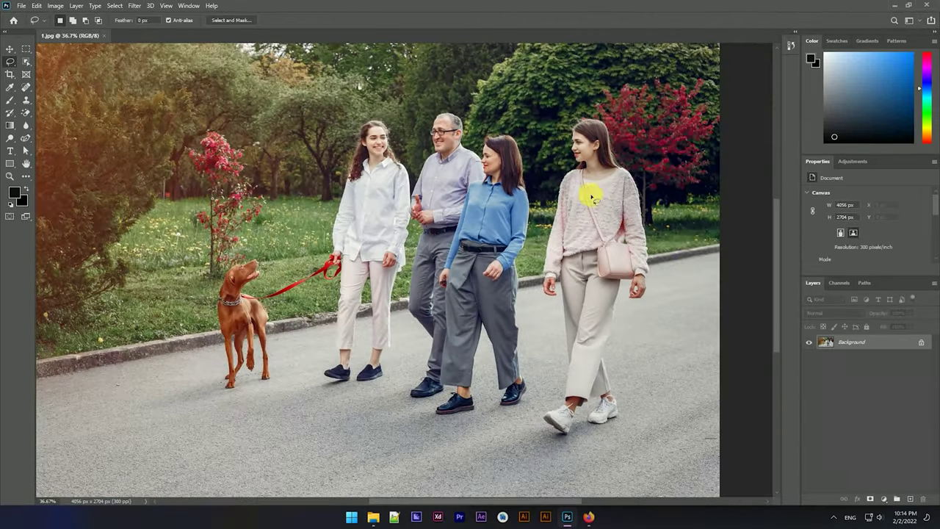
Unlock the Background layer into Layer 0 and pick the Object Selection Tool
click(924, 342)
scroll(562, 350, down, 1)
scroll(497, 323, down, 1)
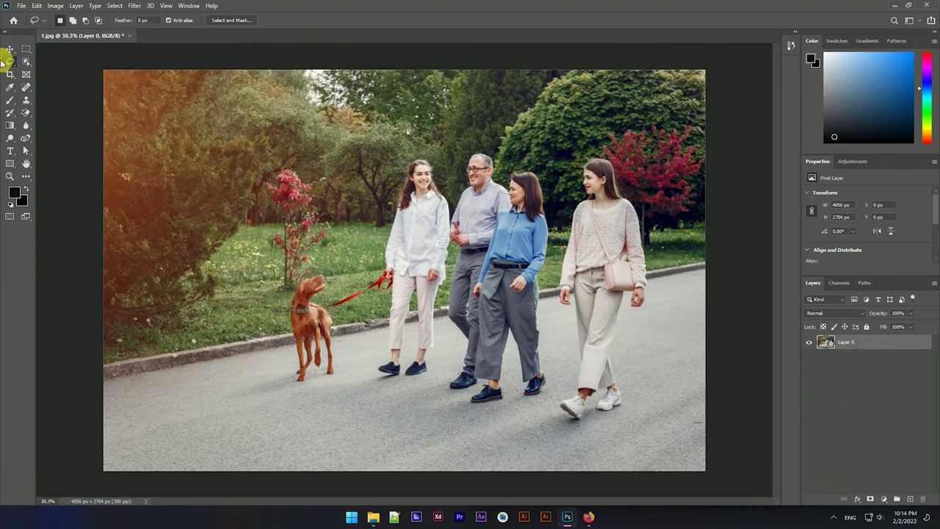
click(26, 49)
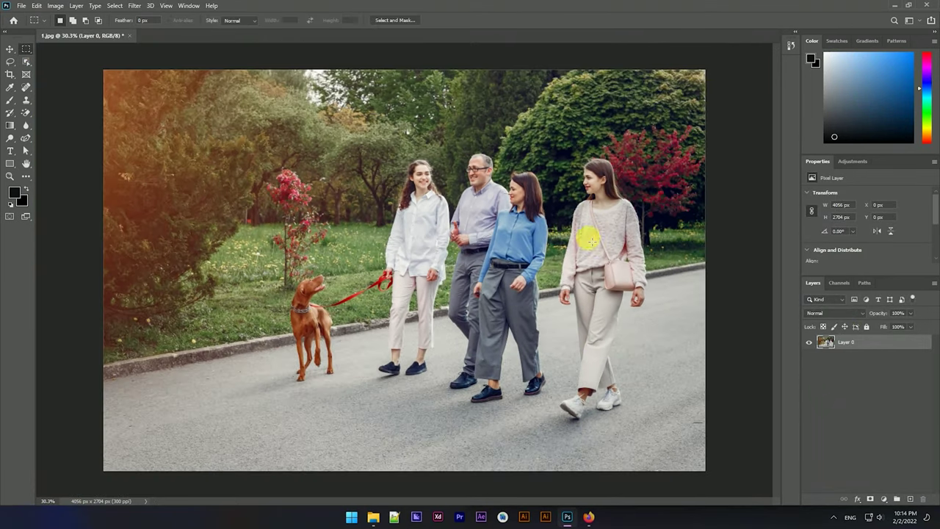
click(26, 62)
right_click(27, 62)
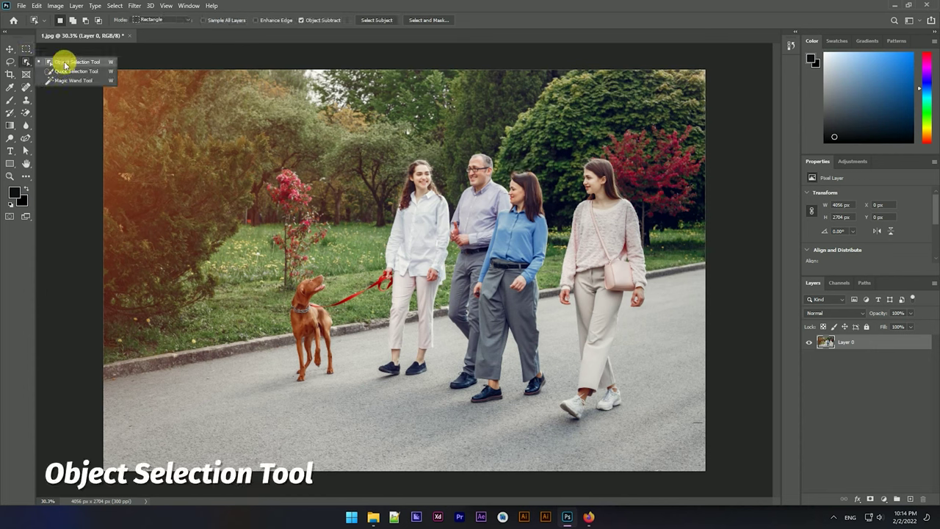
Select the woman in the pink sweater with Object Selection in Rectangle mode
click(140, 21)
click(153, 28)
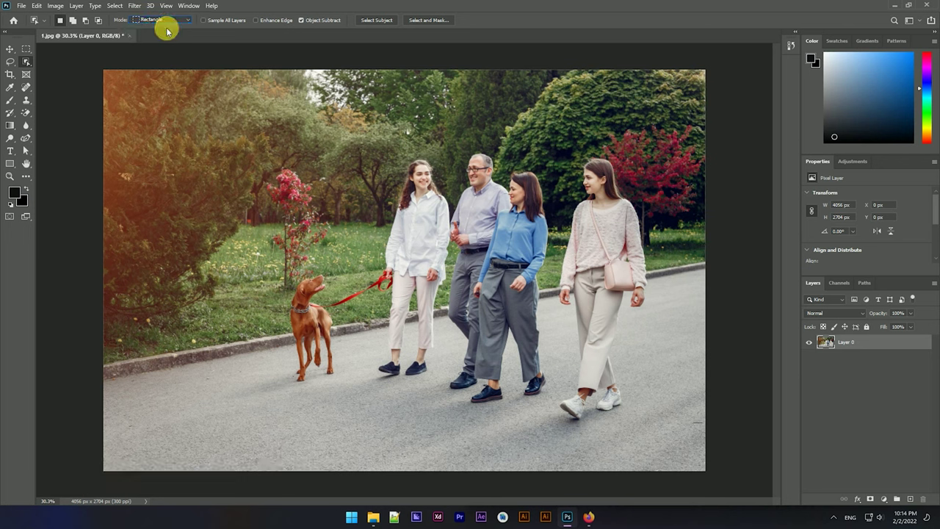
drag(554, 154, 650, 417)
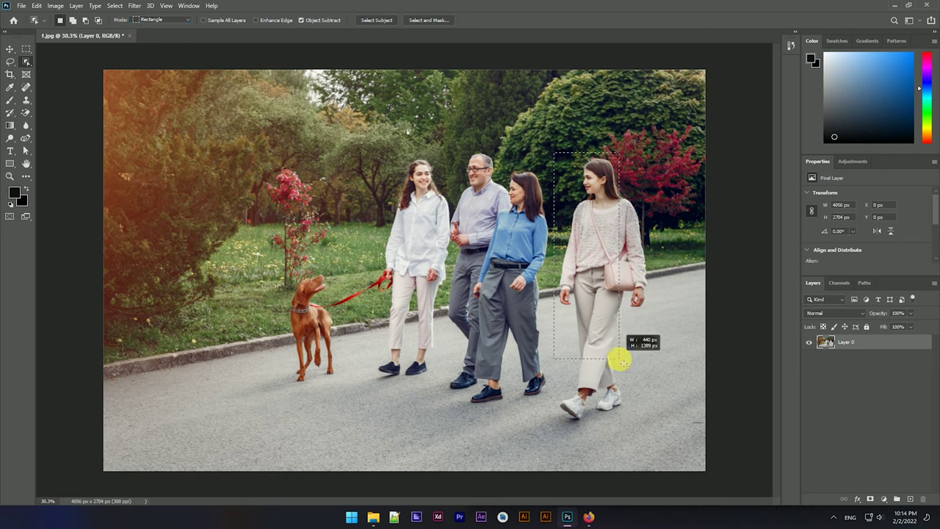
drag(650, 420, 649, 425)
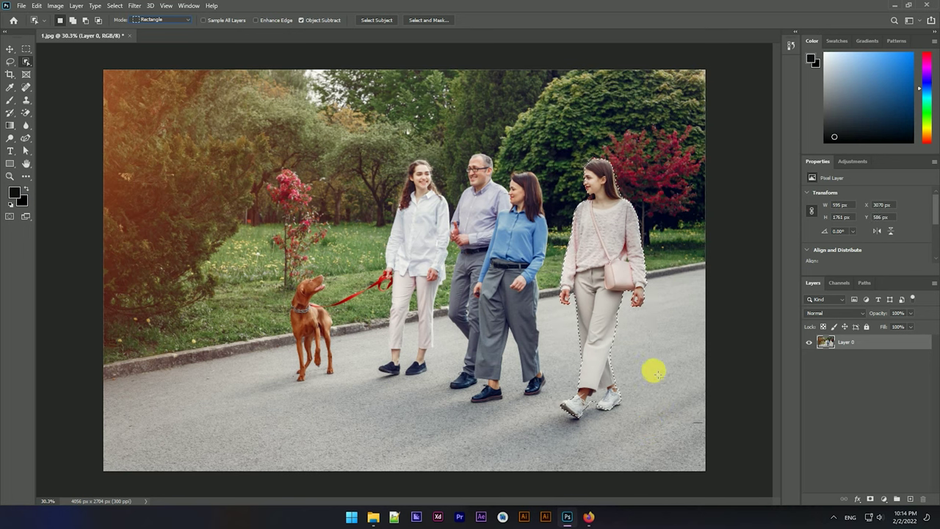
Expand the selection outward by 30 pixels
click(114, 6)
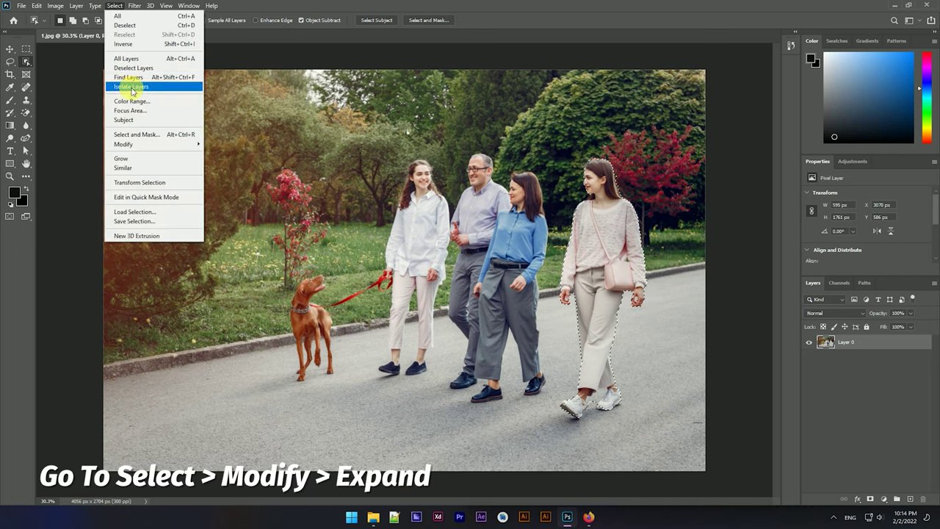
mouse_move(123, 144)
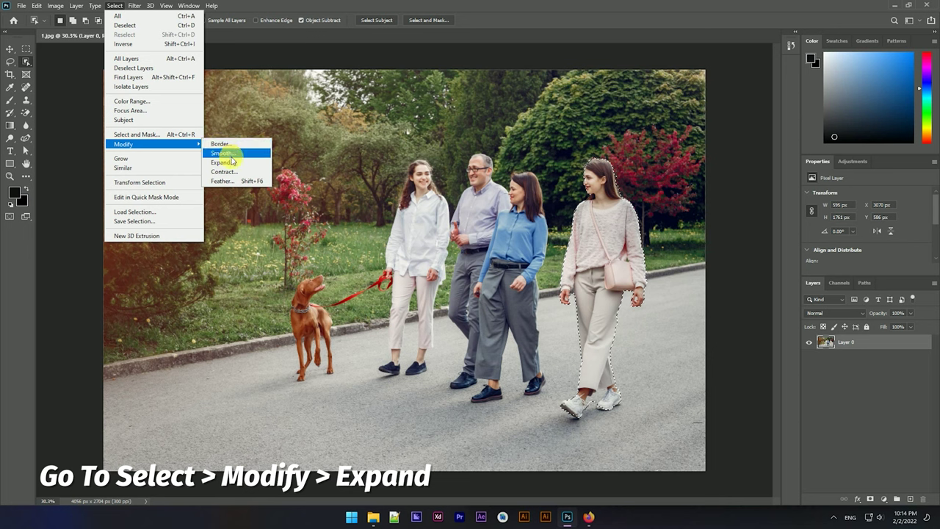
click(233, 162)
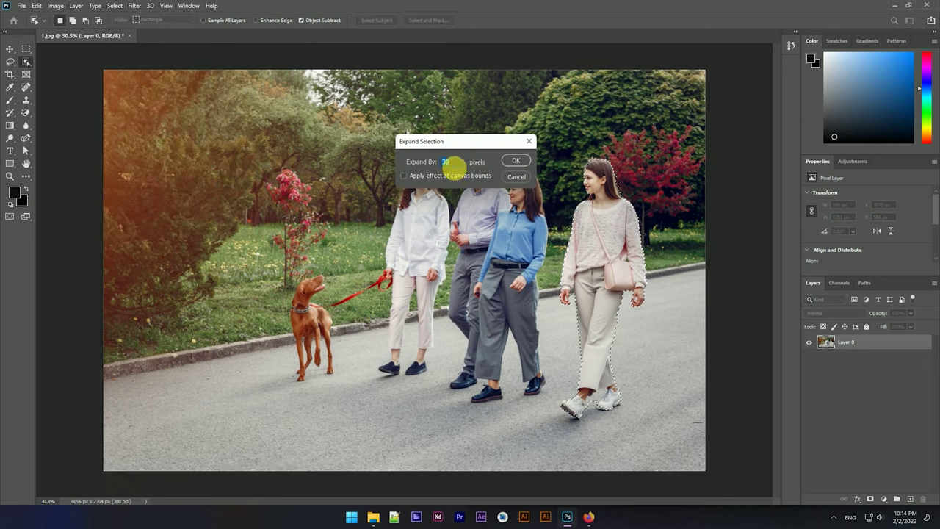
click(516, 159)
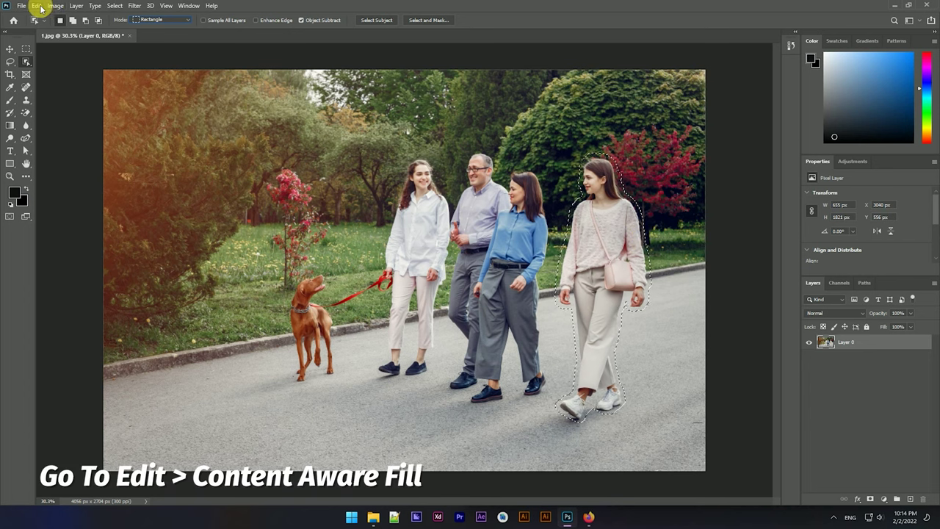
Content-Aware Fill the woman in pink onto a new layer, Layer 0 copy, then deselect
click(37, 6)
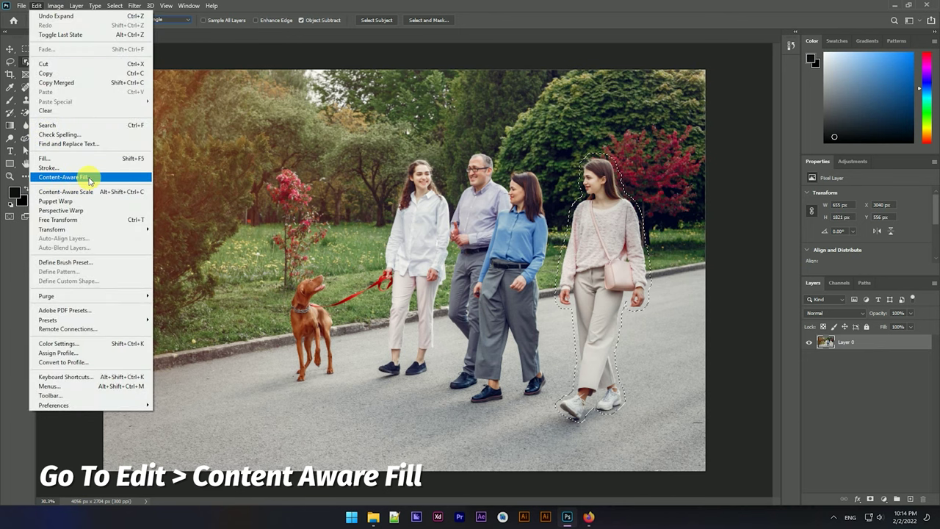
click(63, 177)
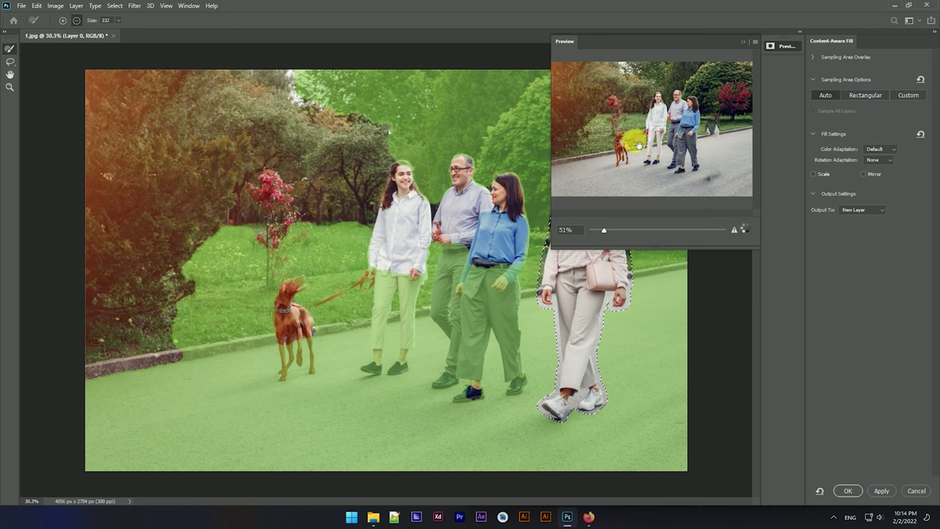
drag(603, 230, 592, 230)
mouse_move(727, 147)
mouse_down()
mouse_move(671, 162)
mouse_move(675, 101)
mouse_up()
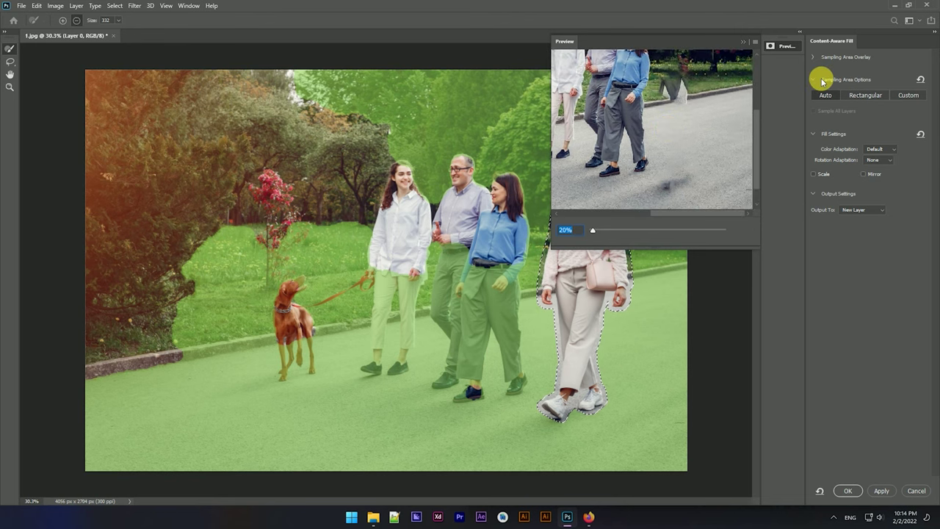
click(847, 491)
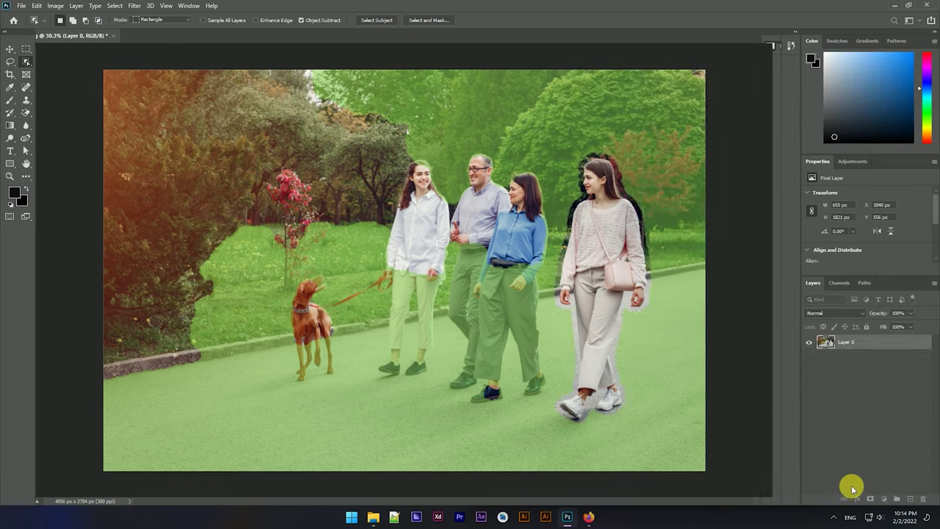
key(ctrl+d)
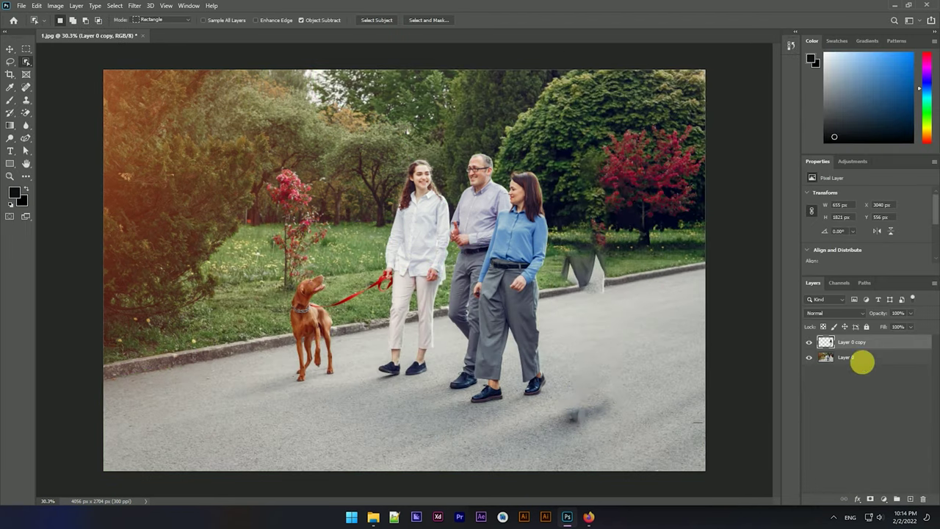
Content-Aware Fill the leftover grey patch by the curb onto a new layer
click(859, 358)
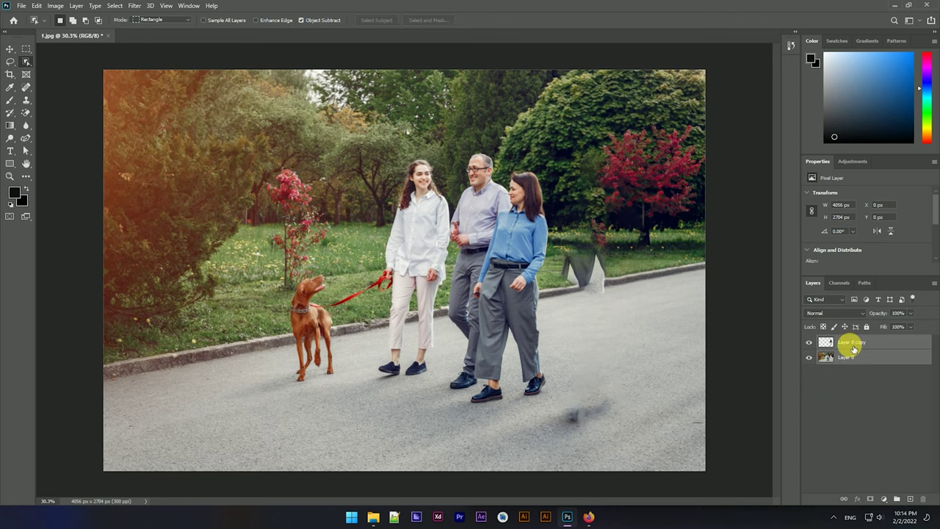
click(842, 343)
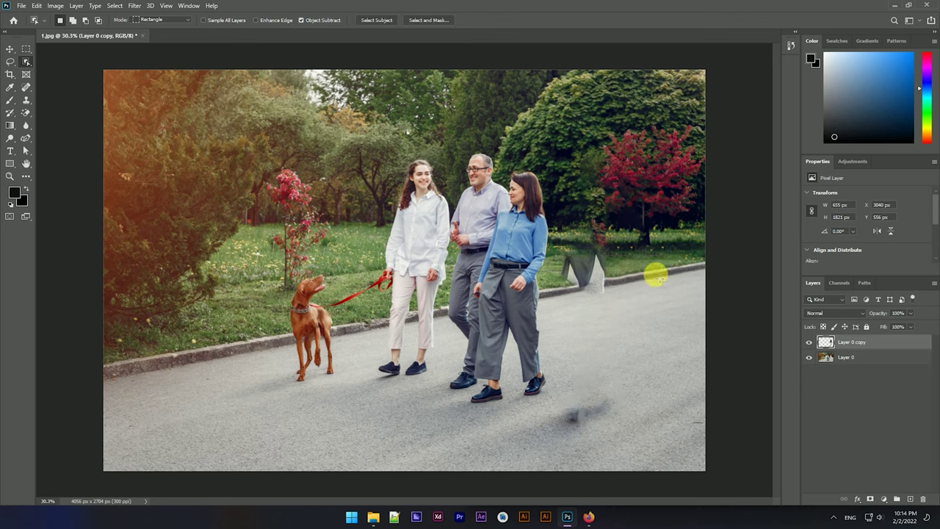
scroll(598, 255, up, 2)
drag(559, 232, 650, 319)
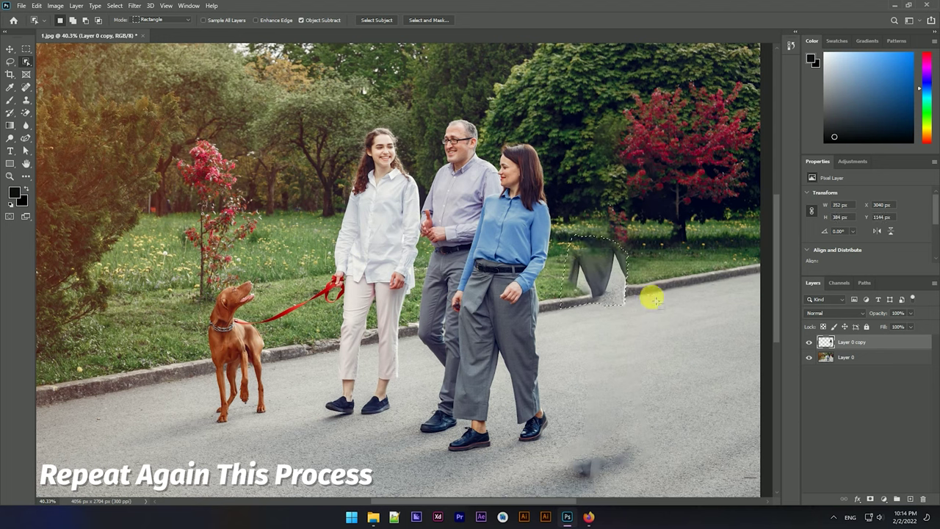
click(36, 5)
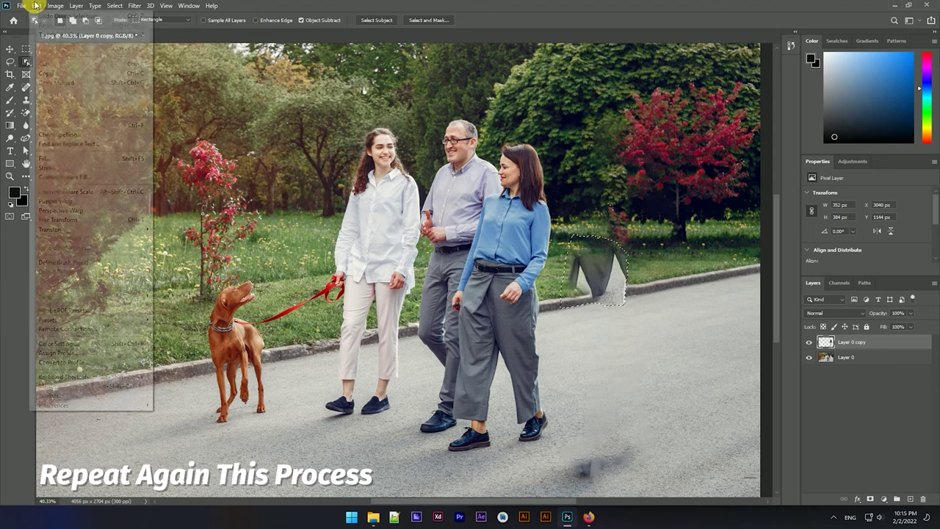
click(140, 178)
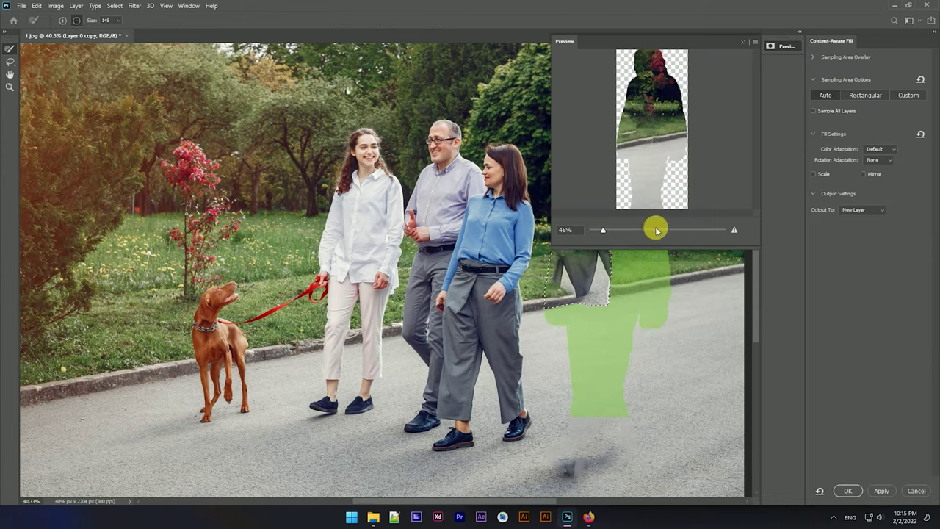
click(847, 490)
Merge all three layers into one, Layer 0 copy 2
shift+click(845, 372)
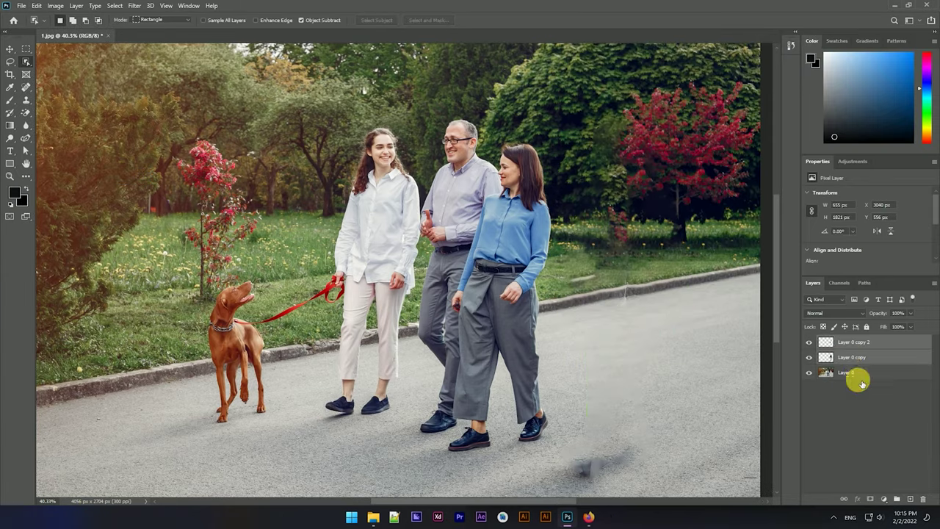
key(ctrl+e)
scroll(637, 284, up, 1)
scroll(637, 283, up, 3)
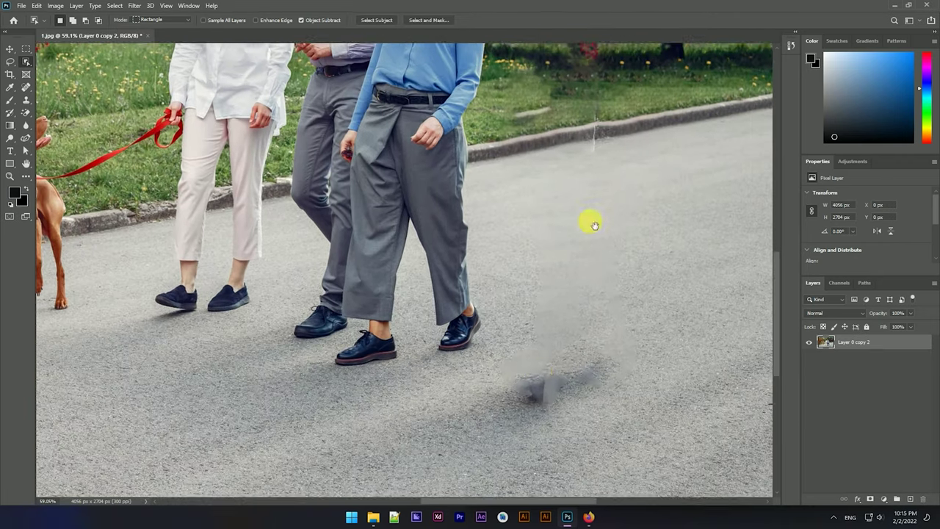
Lasso the dark smudge on the road and Content-Aware Fill it, then deselect
scroll(589, 218, down, 1)
click(11, 61)
mouse_move(653, 358)
mouse_down()
mouse_move(493, 354)
mouse_move(506, 360)
mouse_up()
click(36, 5)
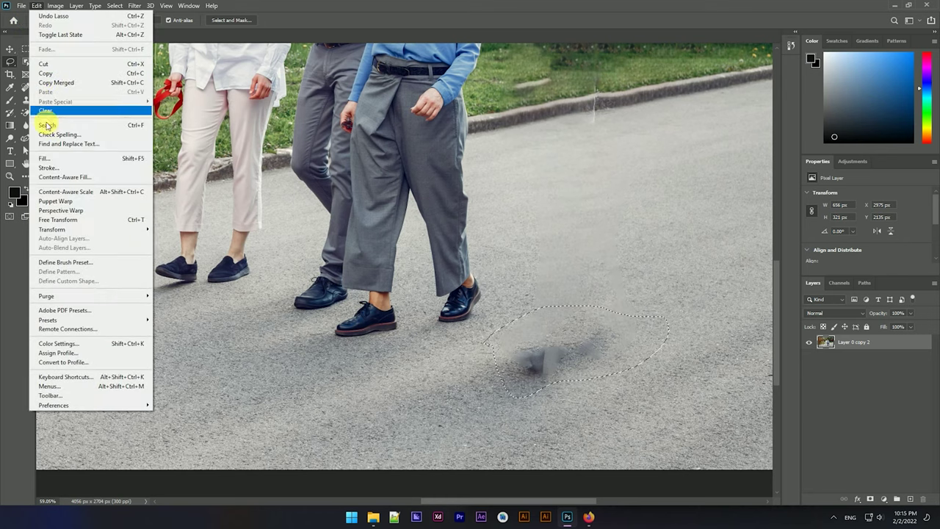
click(65, 176)
drag(592, 230, 663, 227)
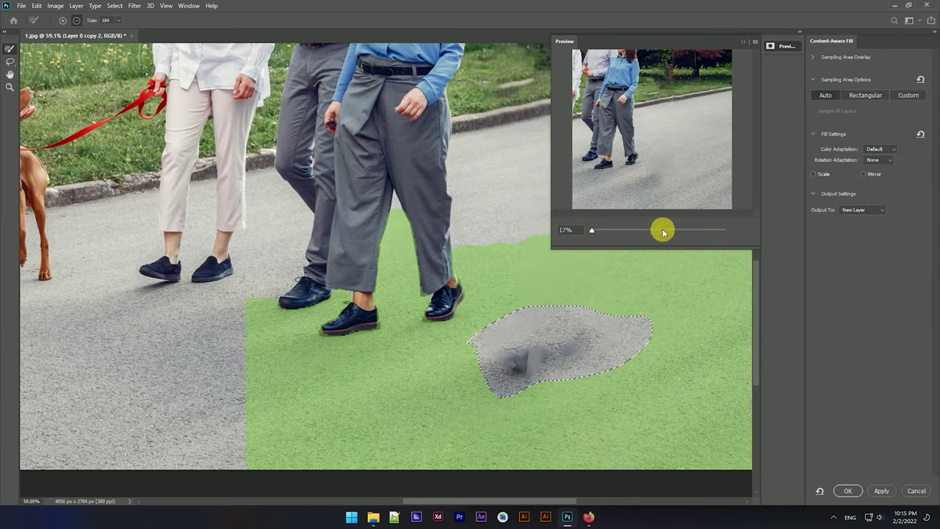
click(848, 491)
key(ctrl+d)
Content-Aware Fill the grass mark beside the curb and merge into Layer 0 copy 3
scroll(543, 262, down, 3)
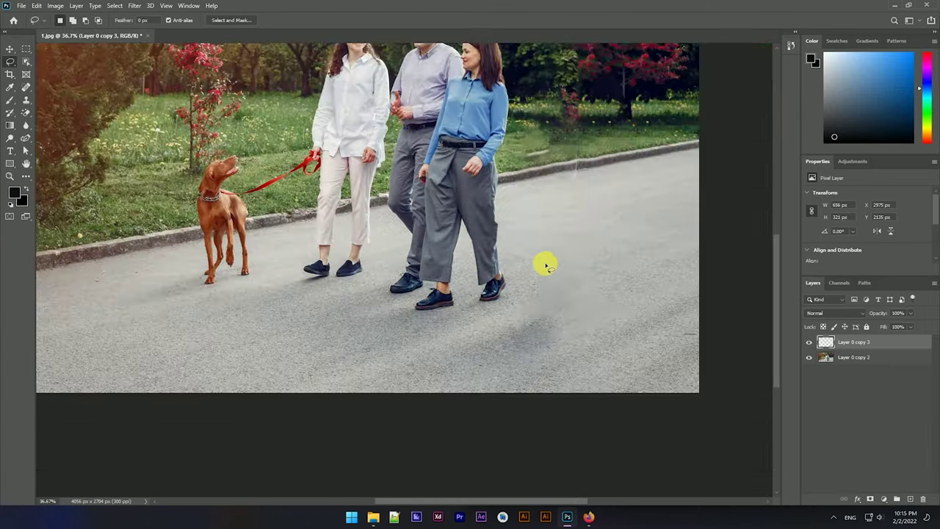
scroll(630, 254, up, 3)
drag(629, 253, 467, 327)
click(36, 5)
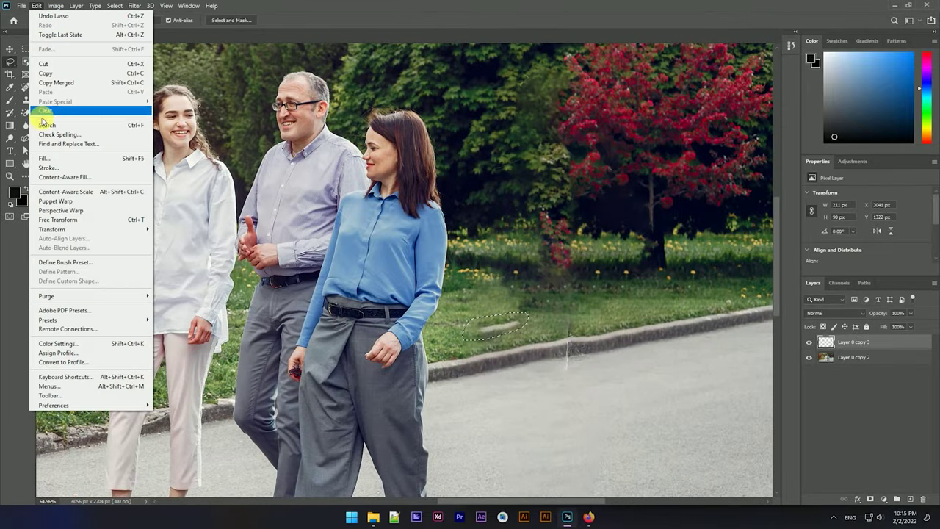
click(63, 179)
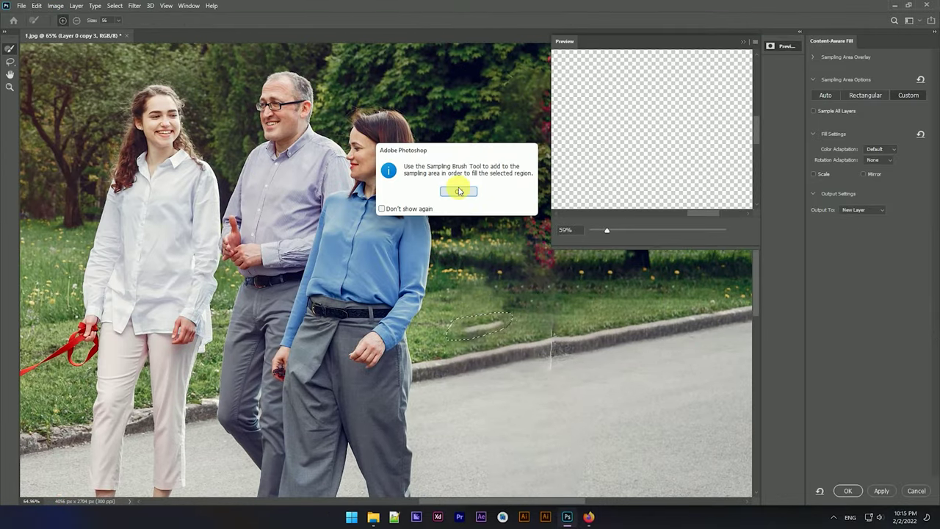
click(461, 193)
click(847, 491)
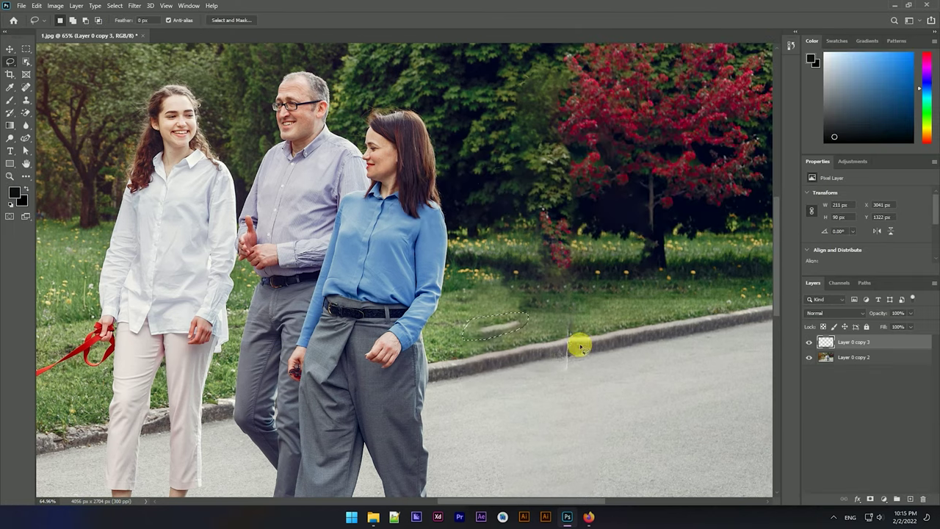
click(843, 358)
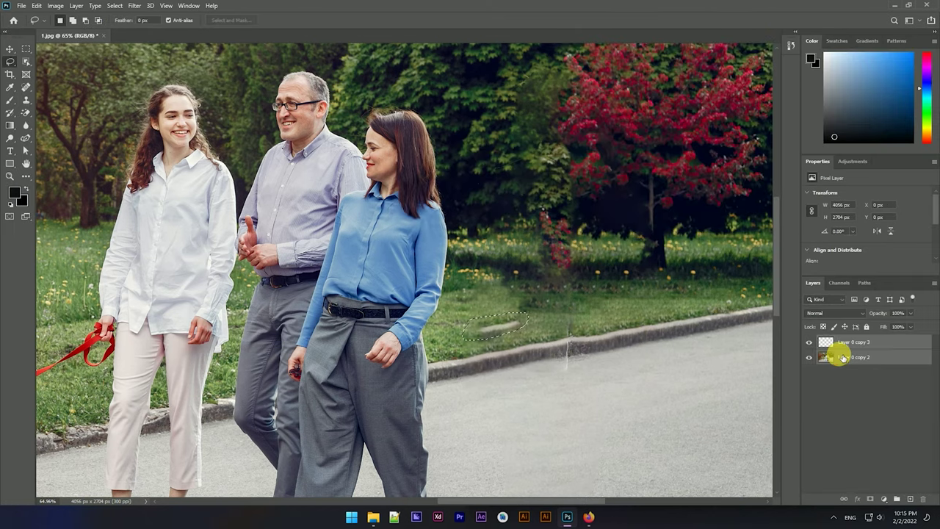
key(ctrl+e)
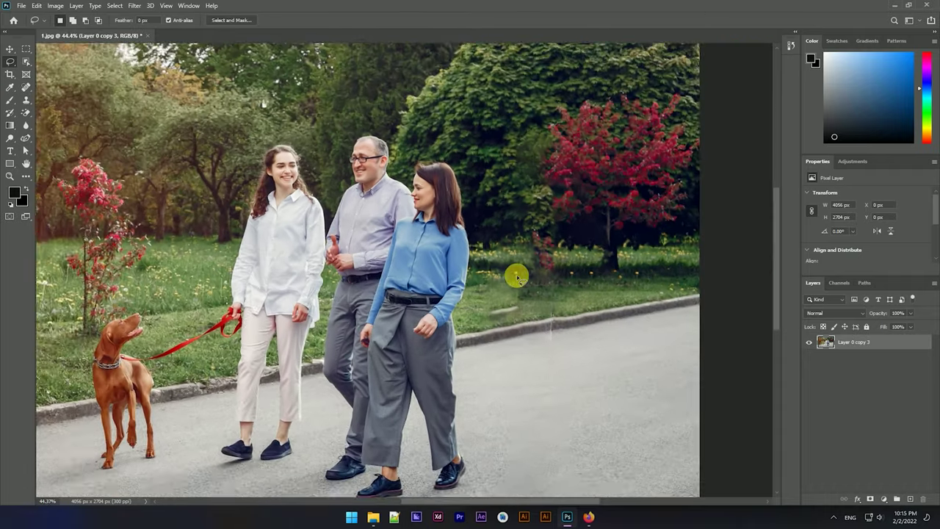
Heal the crack in the curb with a size-51 Content-Aware Spot Healing Brush
alt+scroll(558, 308, up, 2)
alt+scroll(529, 300, up, 1)
alt+scroll(440, 234, up, 2)
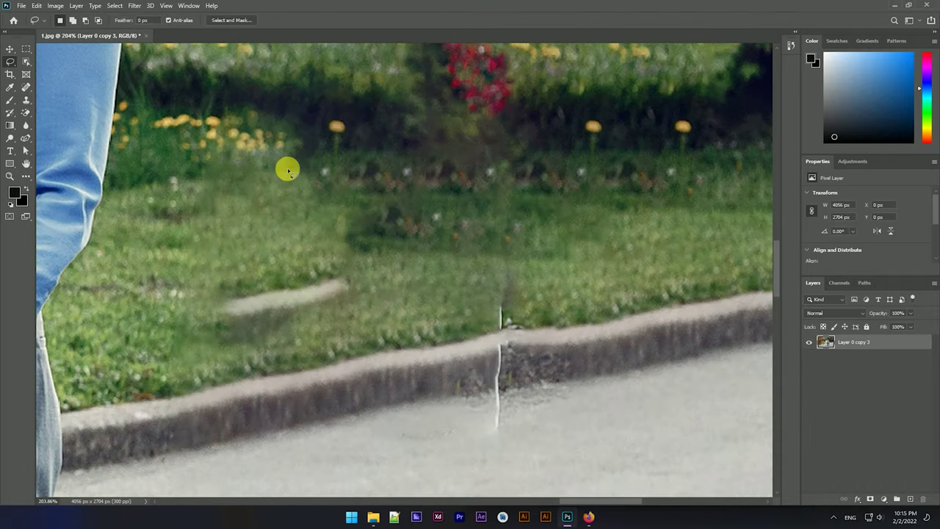
right_click(26, 86)
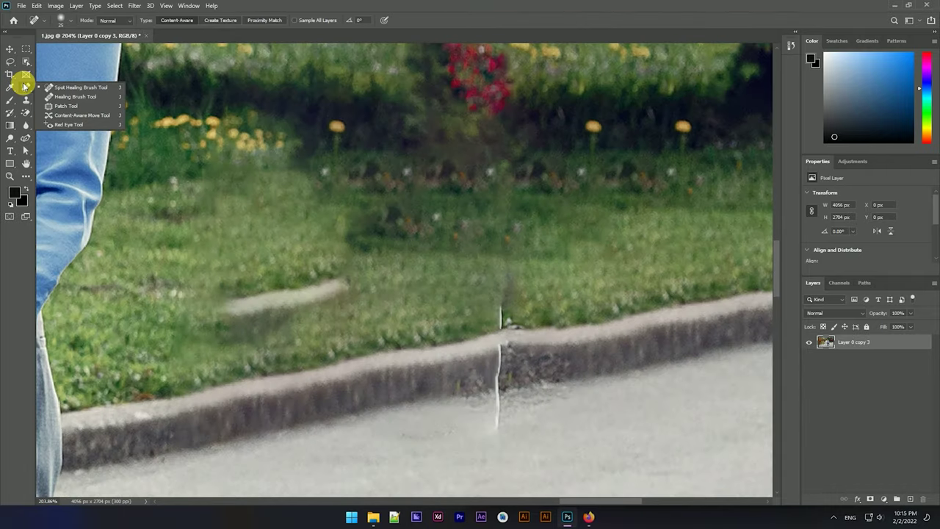
click(73, 88)
mouse_move(500, 286)
mouse_down()
mouse_move(501, 309)
mouse_move(547, 323)
mouse_move(495, 365)
mouse_up()
scroll(500, 346, down, 3)
drag(507, 294, 518, 309)
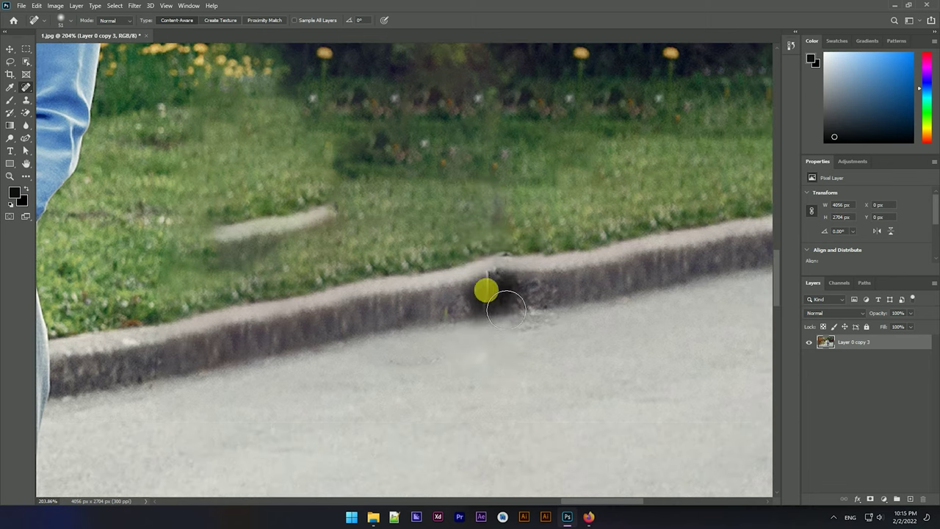
Open the beach photo 2.jpg and unlock its Background layer as Layer 0
scroll(507, 271, down, 3)
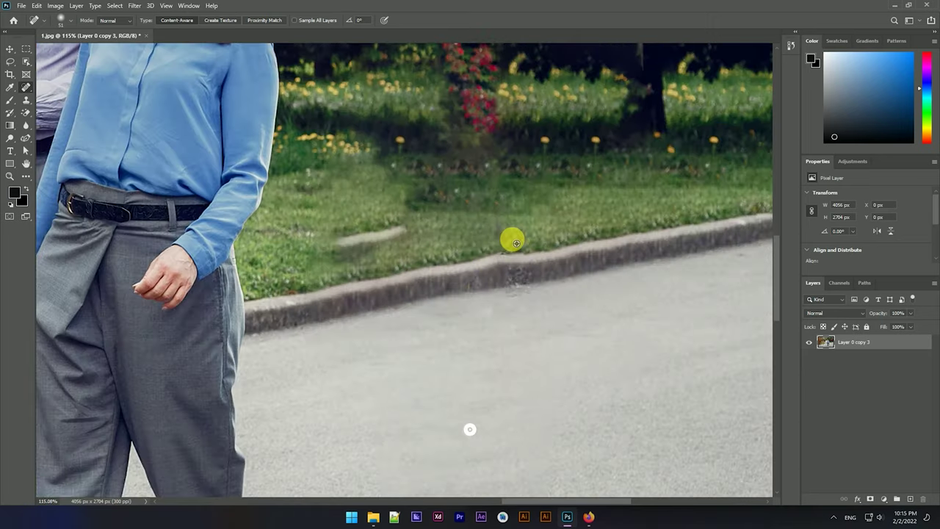
scroll(522, 233, down, 3)
scroll(536, 250, down, 1)
key(v)
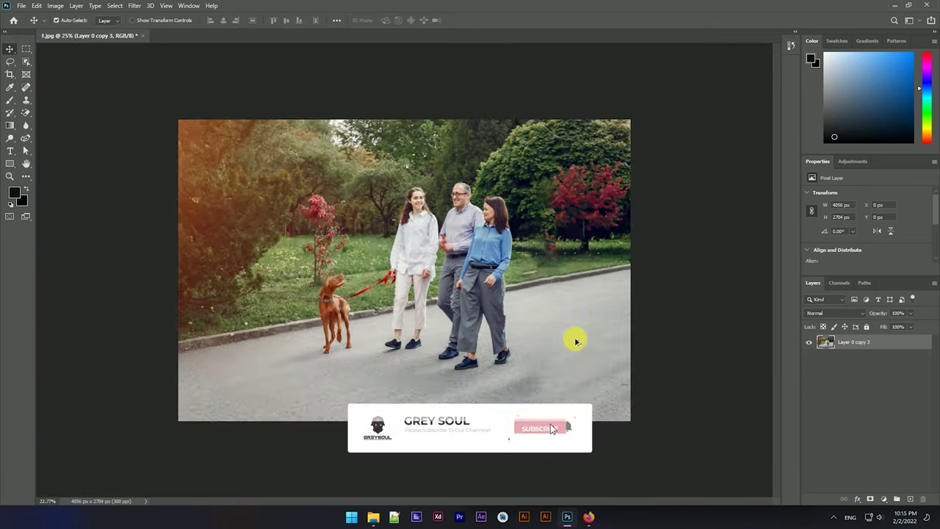
scroll(550, 287, up, 1)
scroll(550, 285, down, 1)
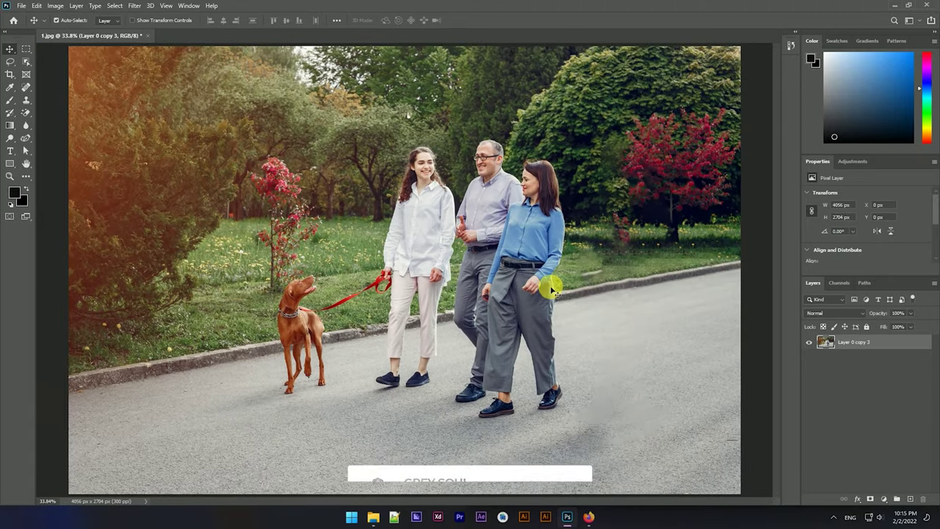
scroll(551, 275, down, 2)
scroll(552, 279, up, 3)
scroll(552, 279, down, 1)
scroll(552, 278, down, 1)
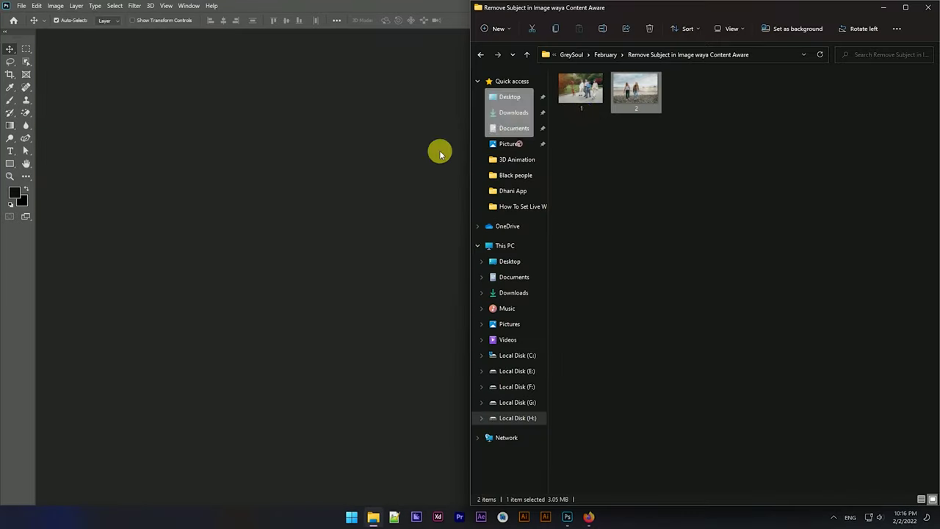
scroll(461, 201, down, 1)
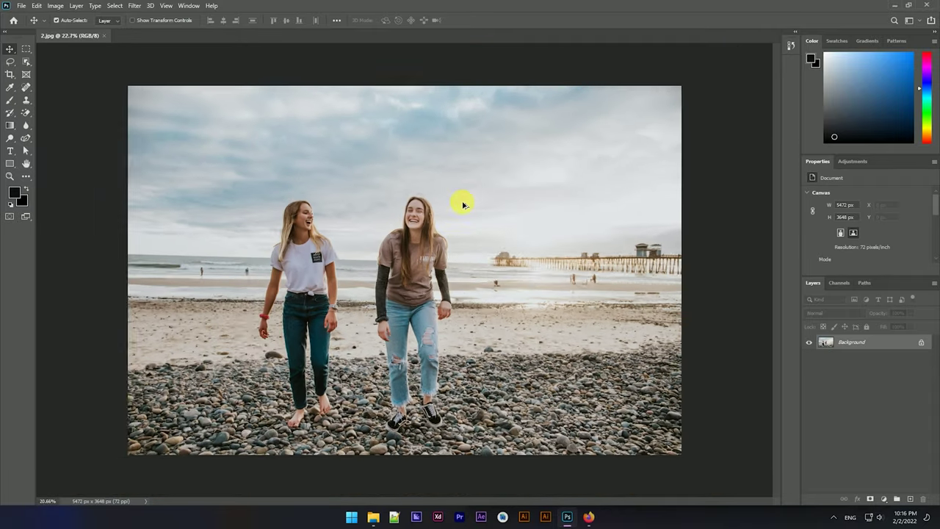
scroll(353, 269, down, 1)
scroll(352, 305, up, 5)
scroll(352, 305, down, 3)
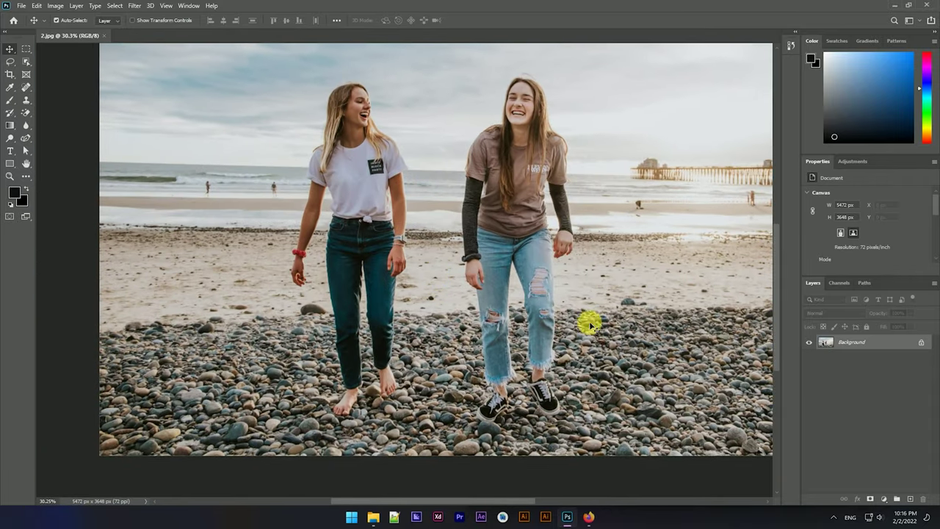
click(926, 350)
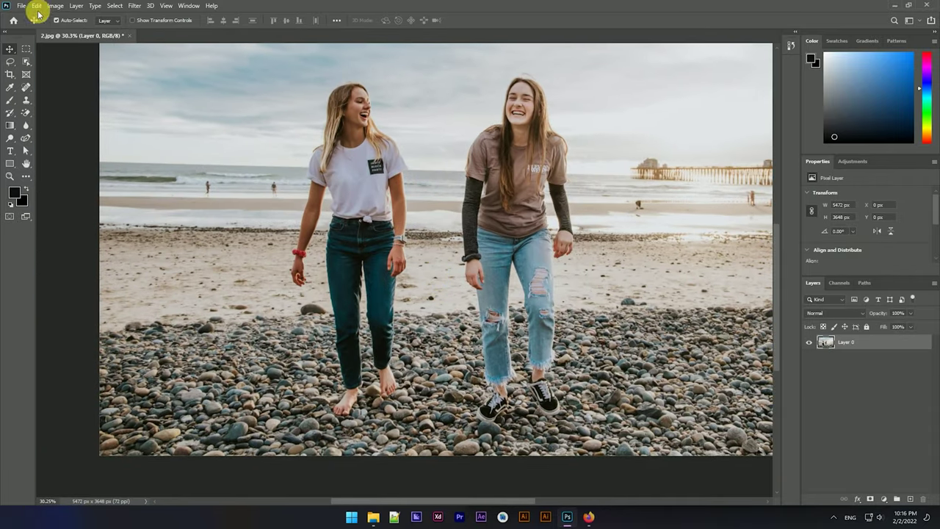
click(26, 62)
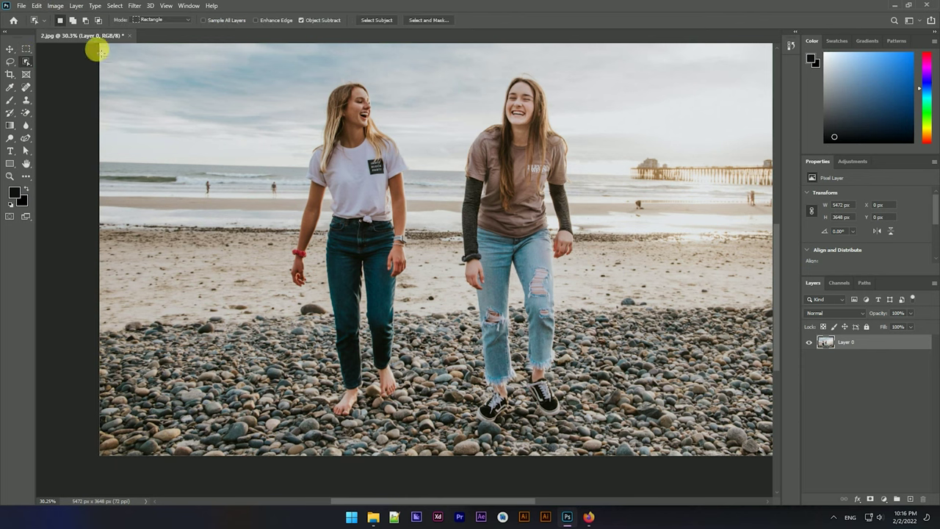
Select the woman in the white T-shirt with Object Selection in Rectangle mode
click(147, 20)
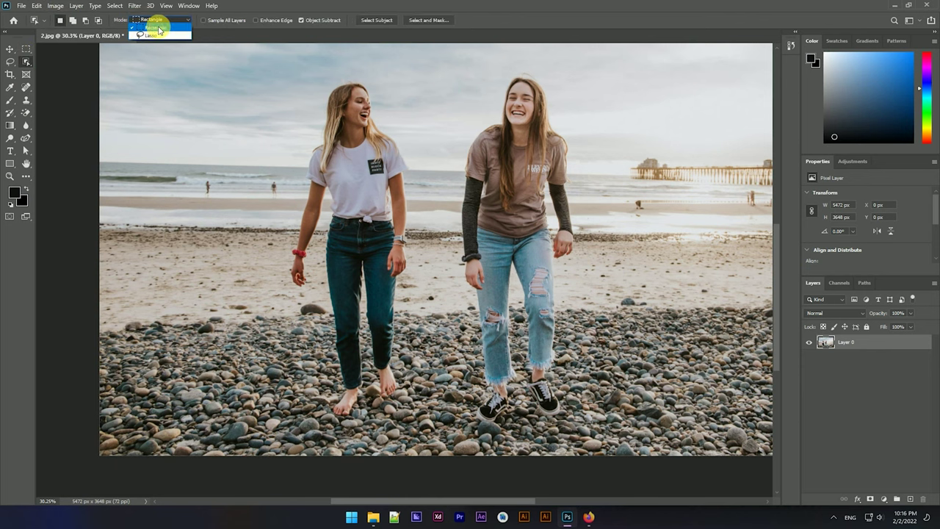
click(158, 28)
scroll(448, 193, right, 1)
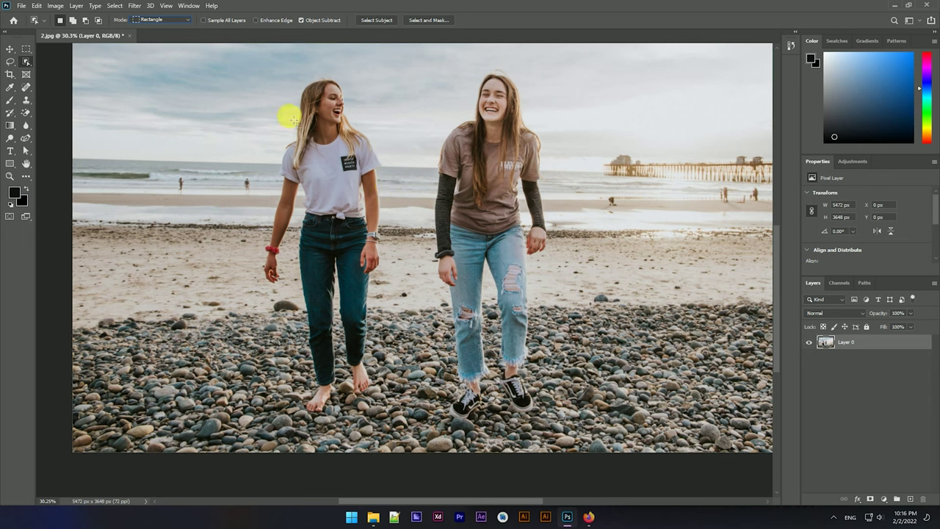
mouse_move(262, 70)
mouse_down()
mouse_move(393, 415)
mouse_move(392, 404)
mouse_up()
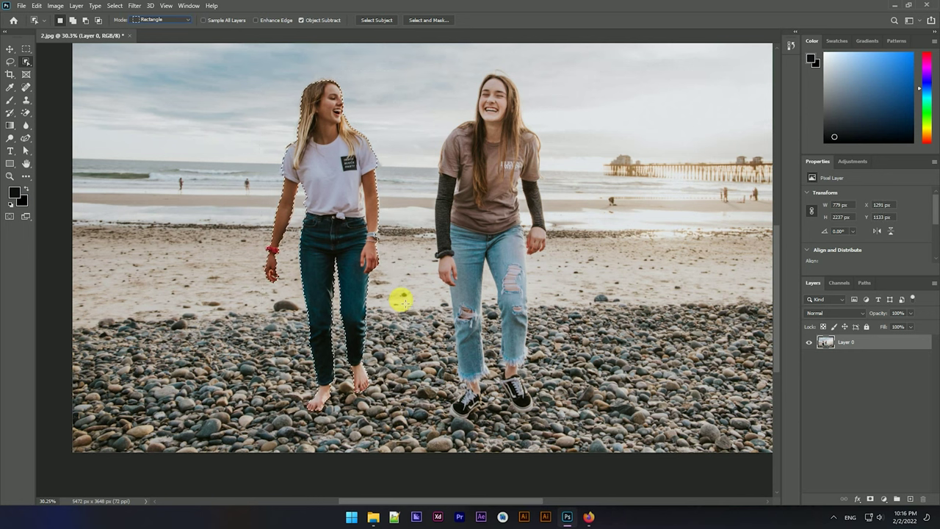
Expand the selection by 42 pixels and bring it into Content-Aware Fill
click(115, 6)
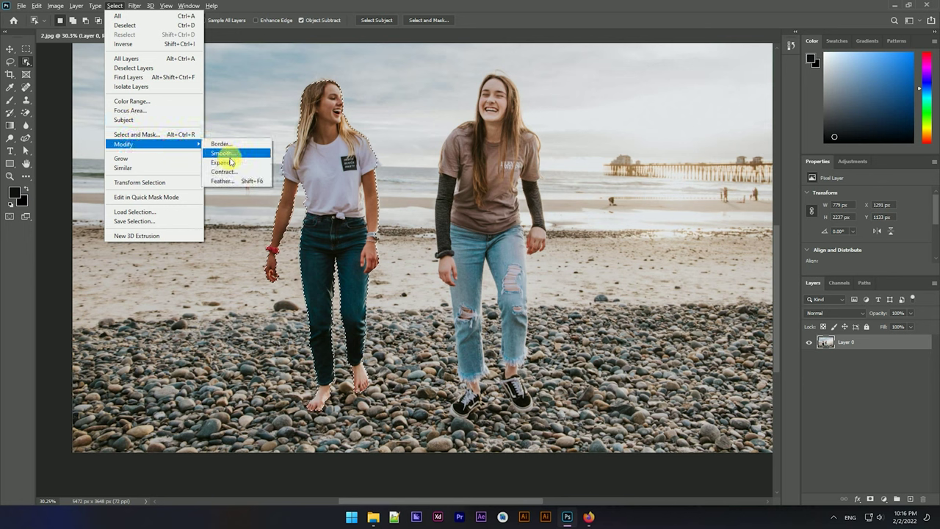
mouse_move(124, 144)
click(230, 162)
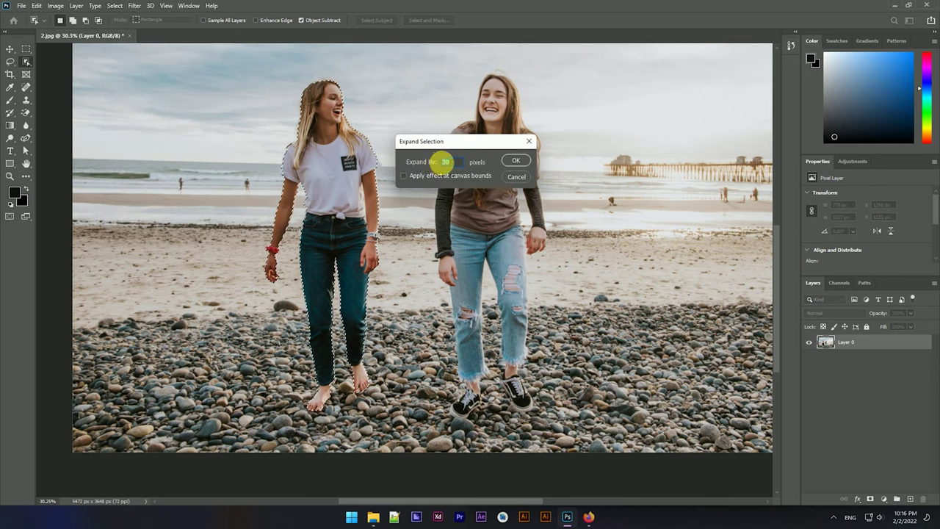
click(516, 160)
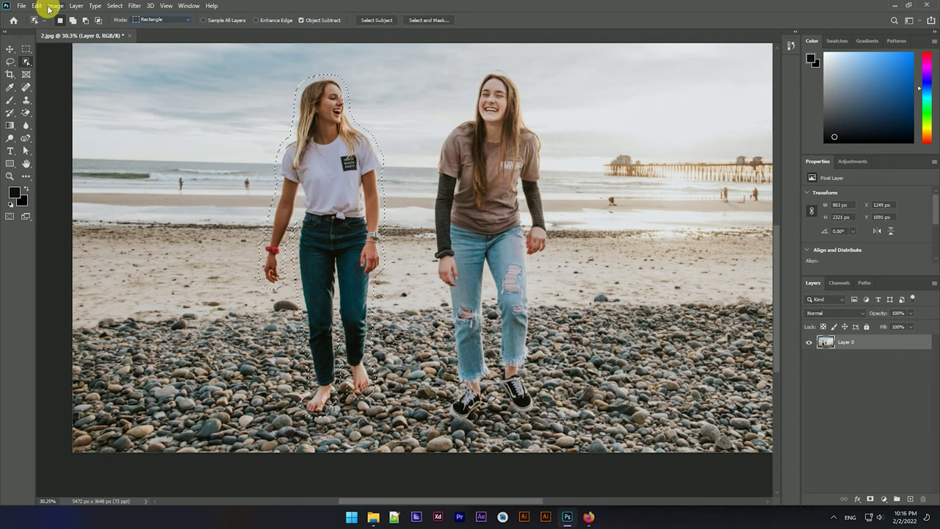
click(36, 6)
click(53, 178)
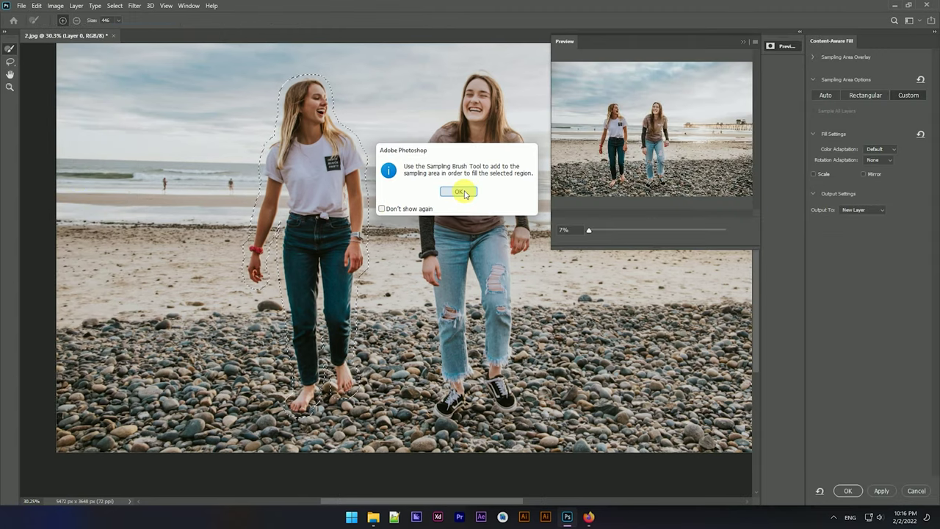
Apply the Content-Aware Fill to erase the woman in white, then fit the photo to the window
click(458, 192)
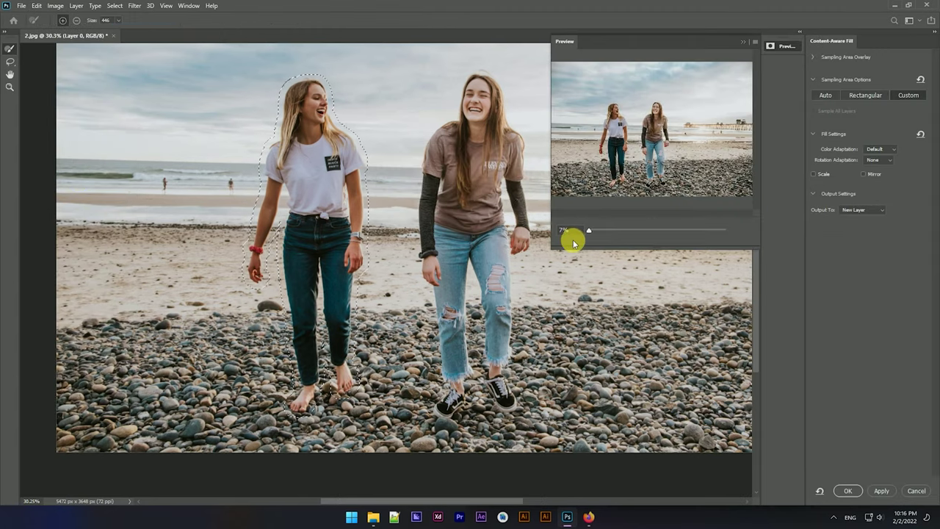
key(Return)
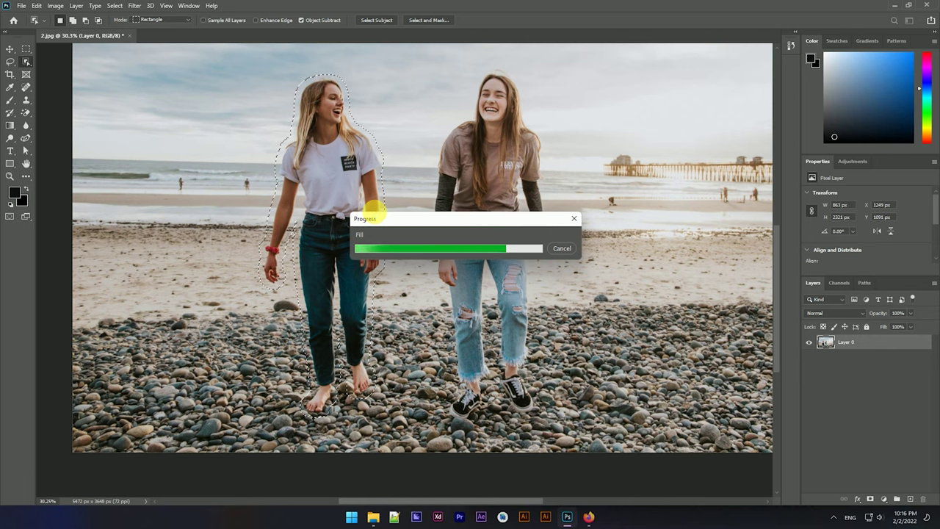
key(ctrl+0)
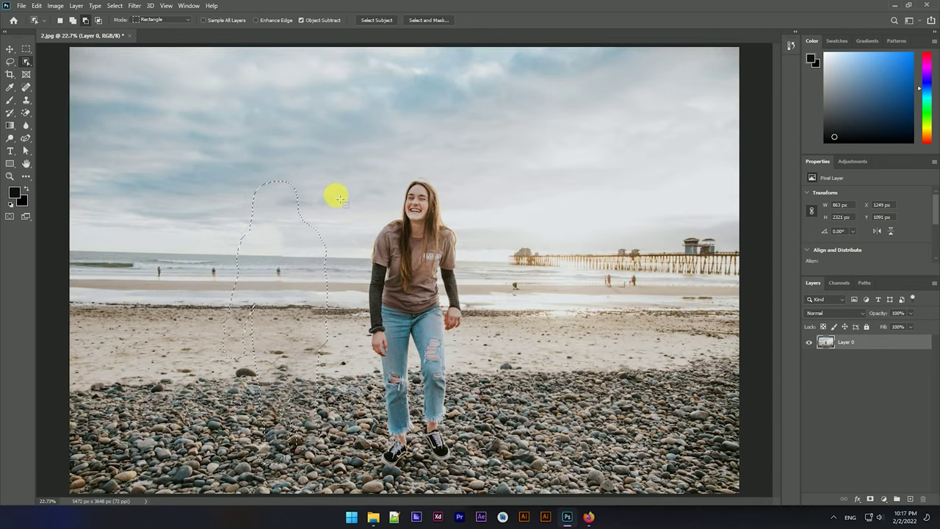
Deselect the filled area, switch to the Move tool, and zoom around to inspect the cleaned beach photo
key(ctrl+minus)
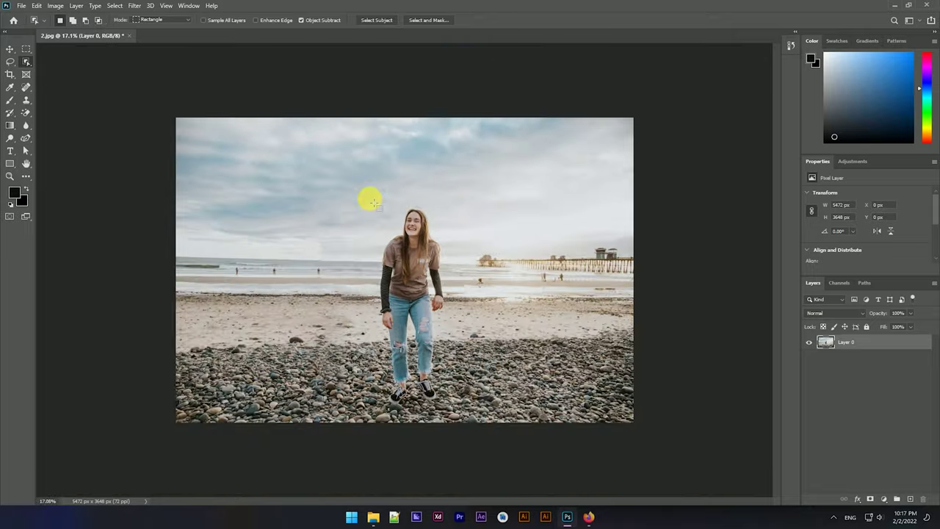
key(ctrl+0)
scroll(366, 254, down, 2)
scroll(367, 254, up, 2)
scroll(366, 254, up, 1)
key(v)
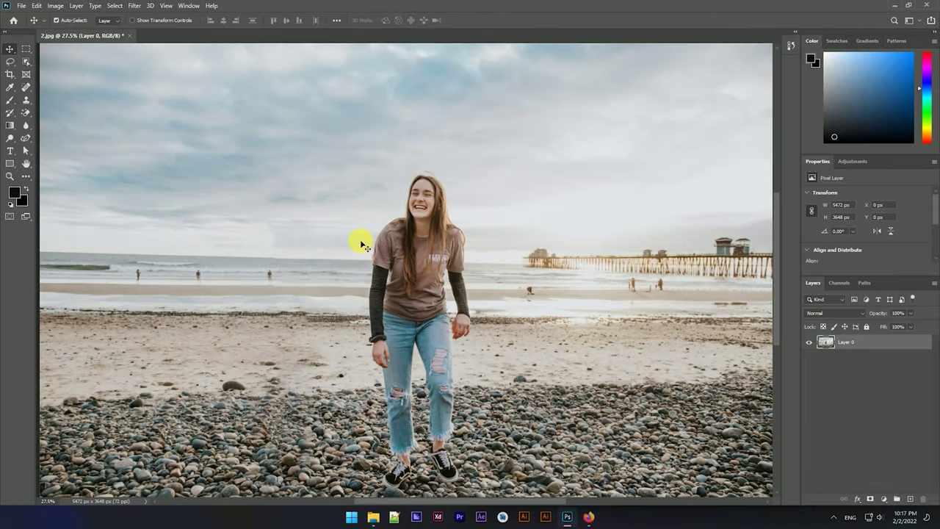
scroll(367, 220, down, 1)
scroll(373, 210, up, 1)
scroll(304, 315, up, 1)
scroll(388, 228, up, 1)
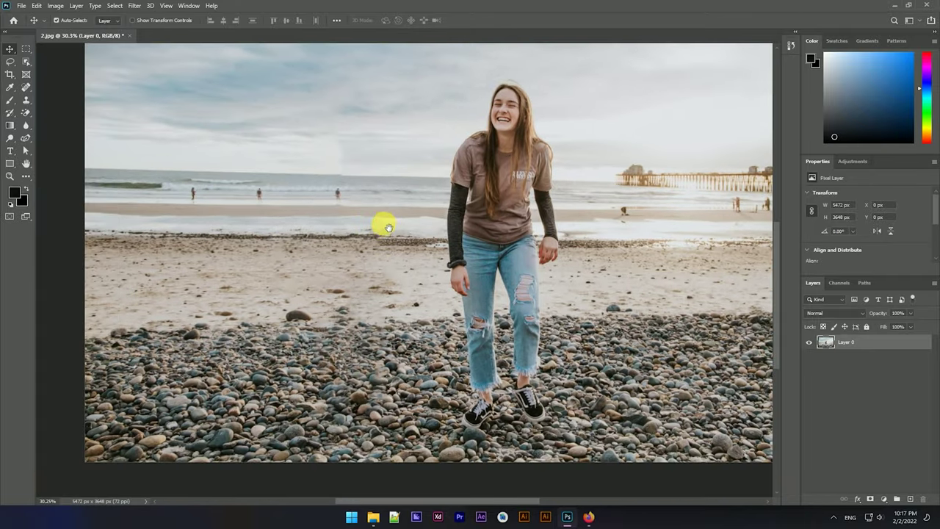
scroll(388, 228, down, 1)
scroll(379, 216, down, 1)
scroll(371, 260, up, 3)
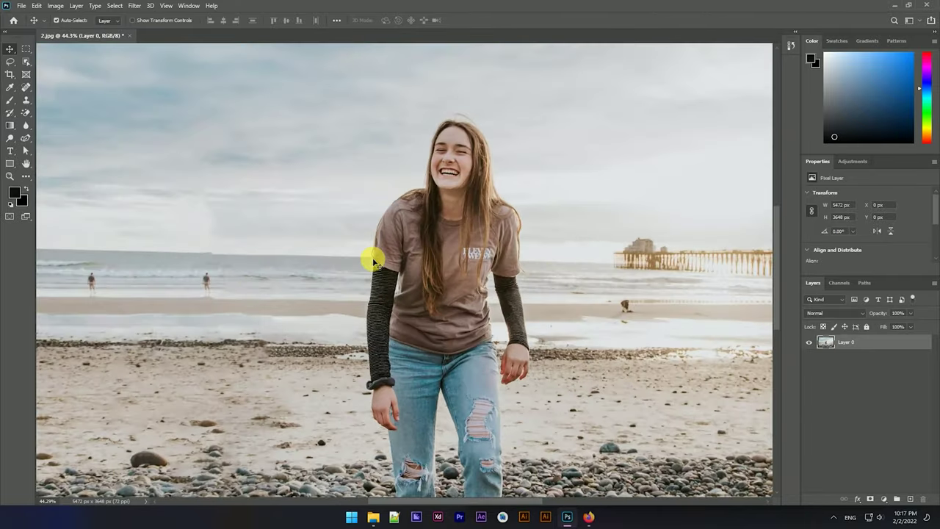
scroll(394, 151, down, 1)
scroll(396, 139, down, 1)
scroll(397, 140, down, 1)
scroll(397, 146, down, 1)
scroll(398, 151, down, 1)
scroll(402, 155, up, 2)
scroll(411, 152, down, 2)
scroll(416, 149, up, 1)
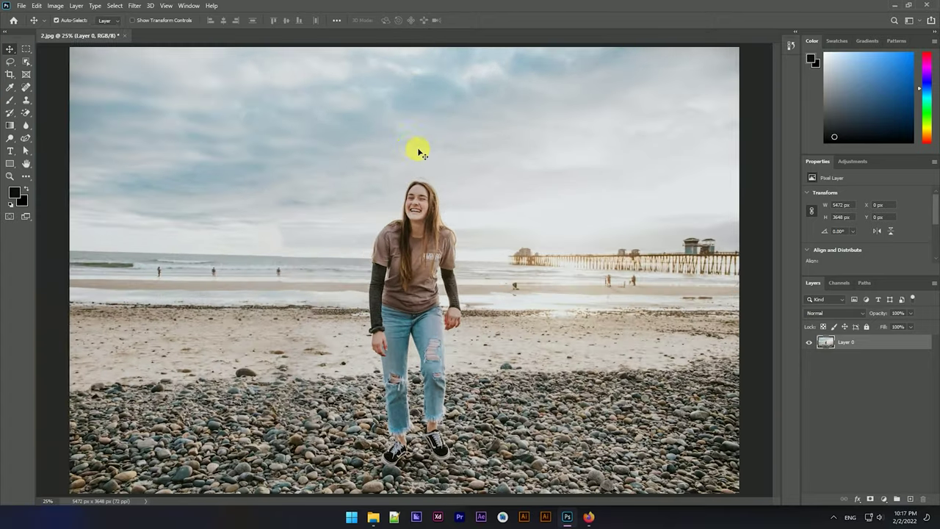